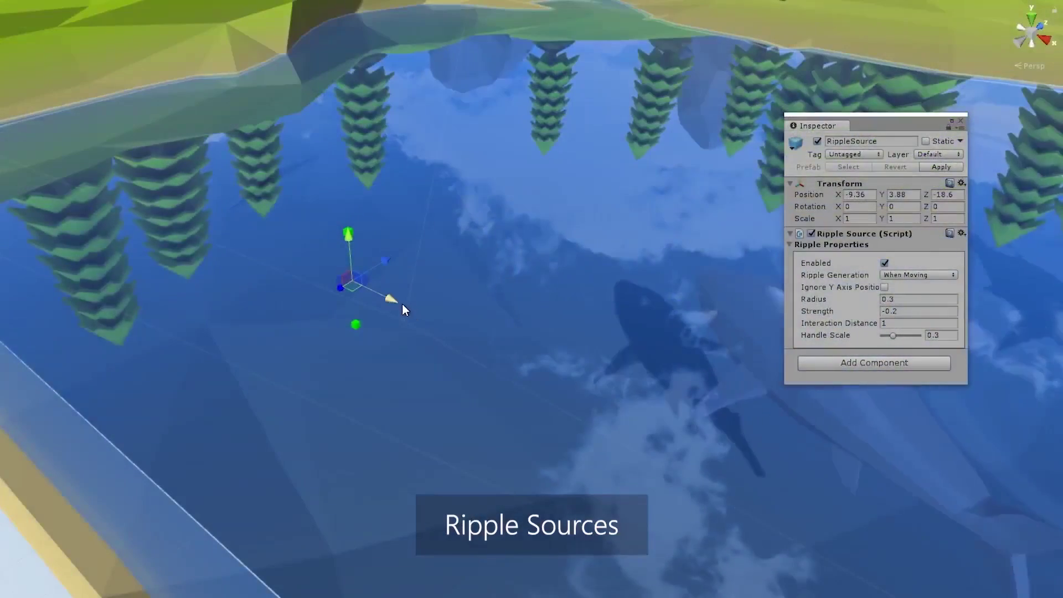
Move the ripple source left across the water and shrink its radius to 0.4406.
{"action": "left_click_drag", "start_coordinate": [397, 299], "coordinate": [283, 311]}
{"action": "mouse_move", "coordinate": [383, 298]}
{"action": "left_mouse_down"}
{"action": "mouse_move", "coordinate": [231, 220]}
{"action": "mouse_move", "coordinate": [177, 165]}
{"action": "mouse_move", "coordinate": [585, 334]}
{"action": "mouse_move", "coordinate": [285, 228]}
{"action": "mouse_move", "coordinate": [395, 295]}
{"action": "left_mouse_up"}
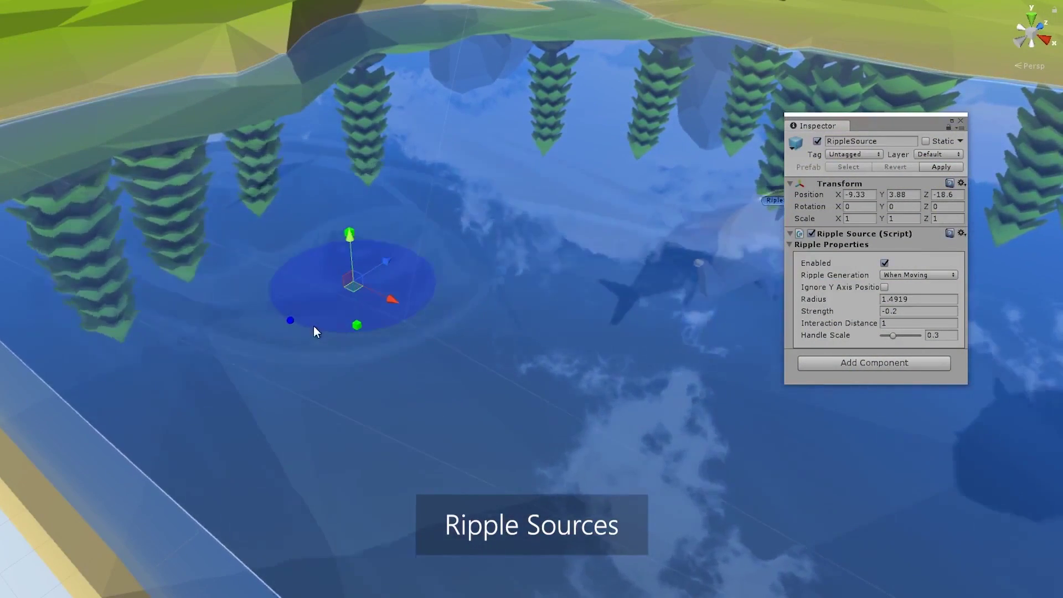
{"action": "left_click_drag", "start_coordinate": [294, 322], "coordinate": [390, 304]}
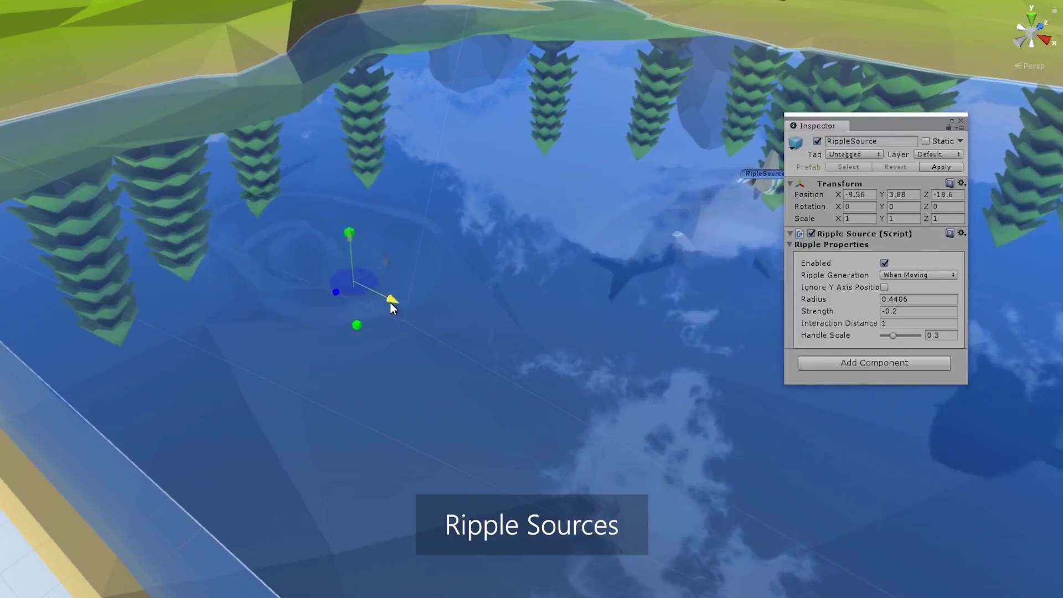
Set Ripple Generation to Random Interval, then change it to Fixed Interval.
{"action": "left_click", "coordinate": [907, 275]}
{"action": "left_click", "coordinate": [916, 305]}
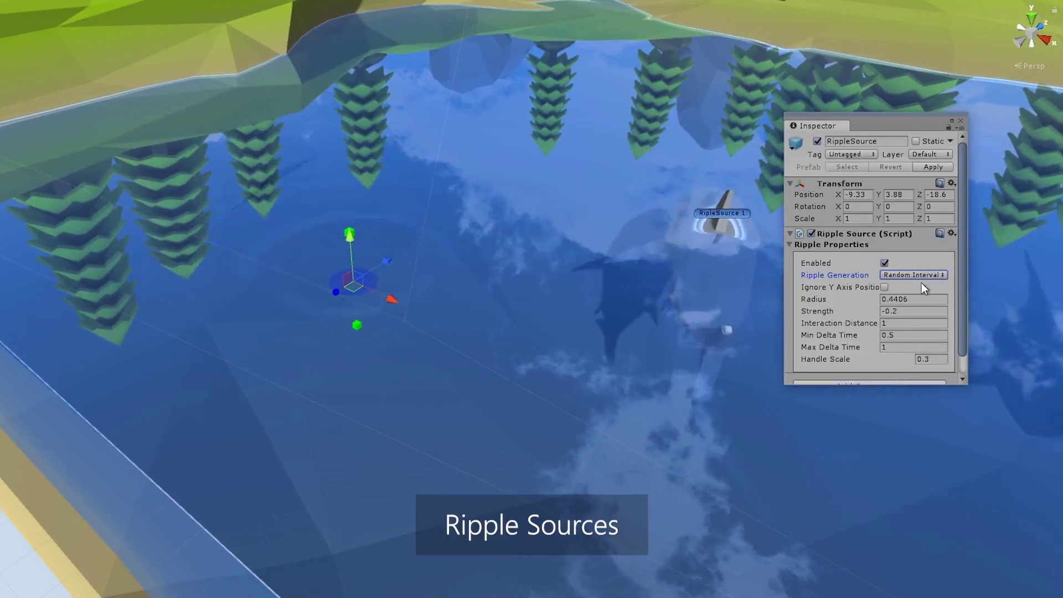
{"action": "left_click", "coordinate": [903, 275]}
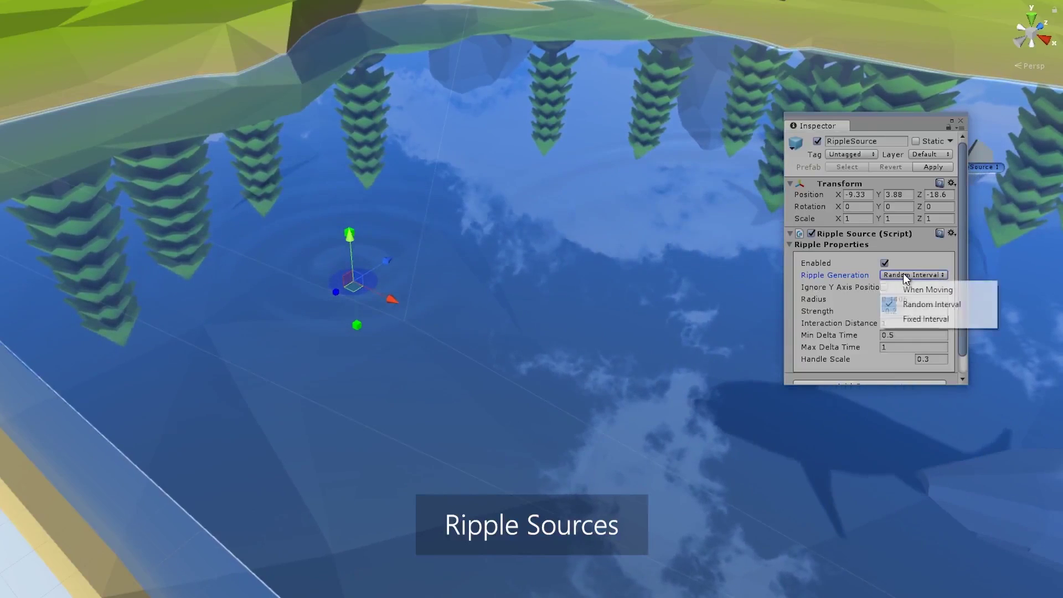
{"action": "left_click", "coordinate": [916, 318]}
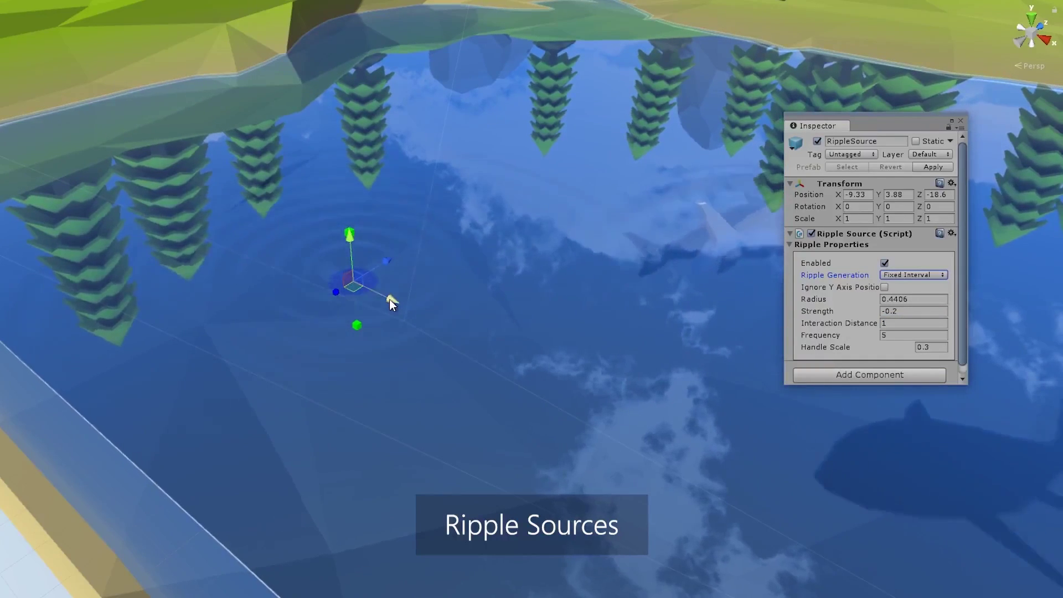
Reposition the ripple source along X, then raise it along Y.
{"action": "left_click_drag", "start_coordinate": [391, 298], "coordinate": [267, 240]}
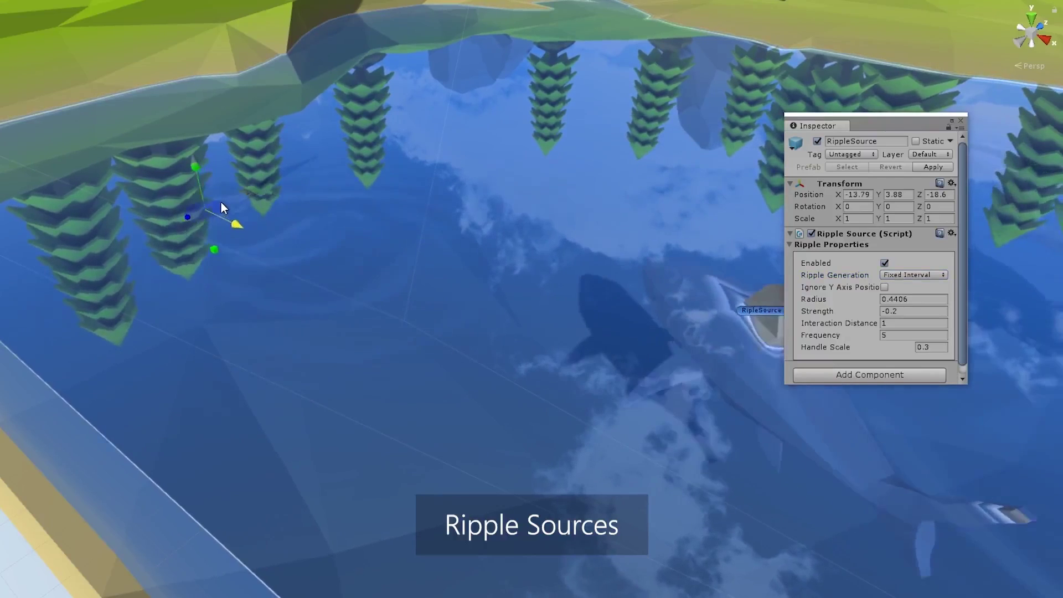
{"action": "left_click_drag", "start_coordinate": [221, 202], "coordinate": [402, 318]}
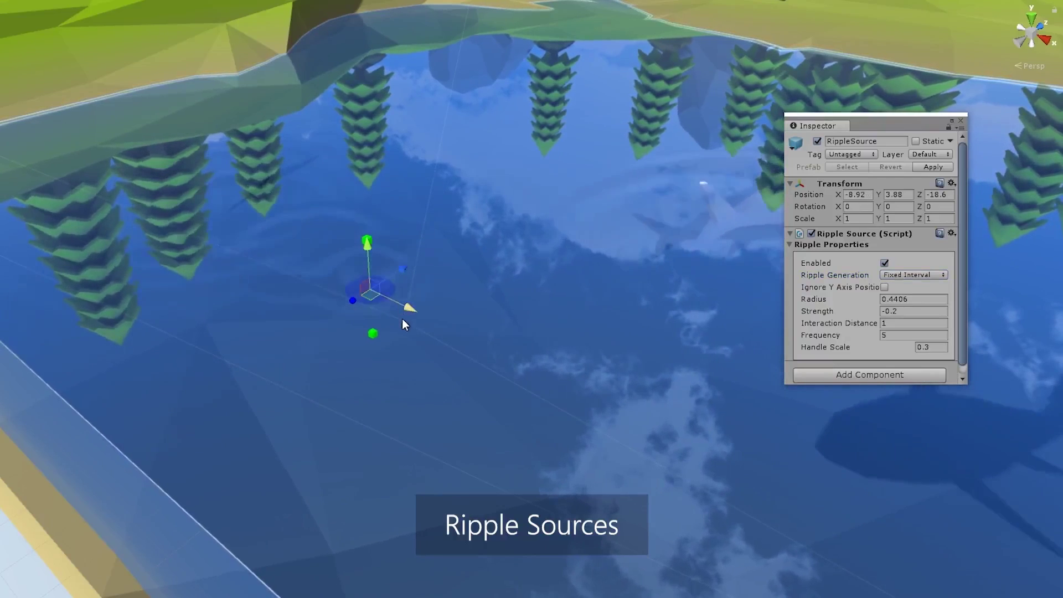
{"action": "left_click_drag", "start_coordinate": [370, 253], "coordinate": [358, 225]}
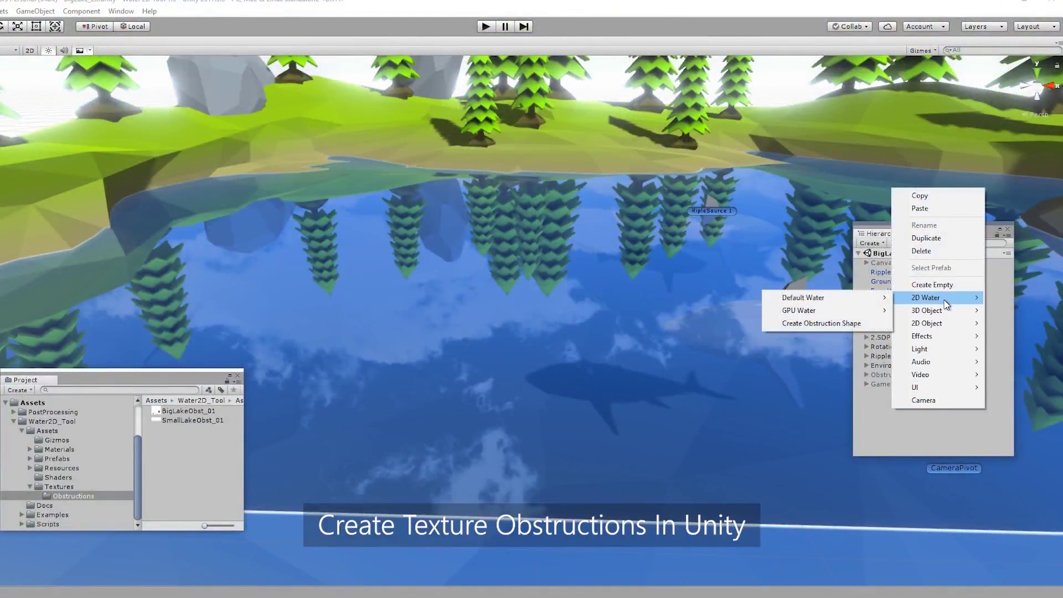
Add an obstruction shape in Top view, reshape its polygon, and place a duplicate further right.
{"action": "left_click", "coordinate": [854, 325]}
{"action": "right_click", "coordinate": [1038, 84]}
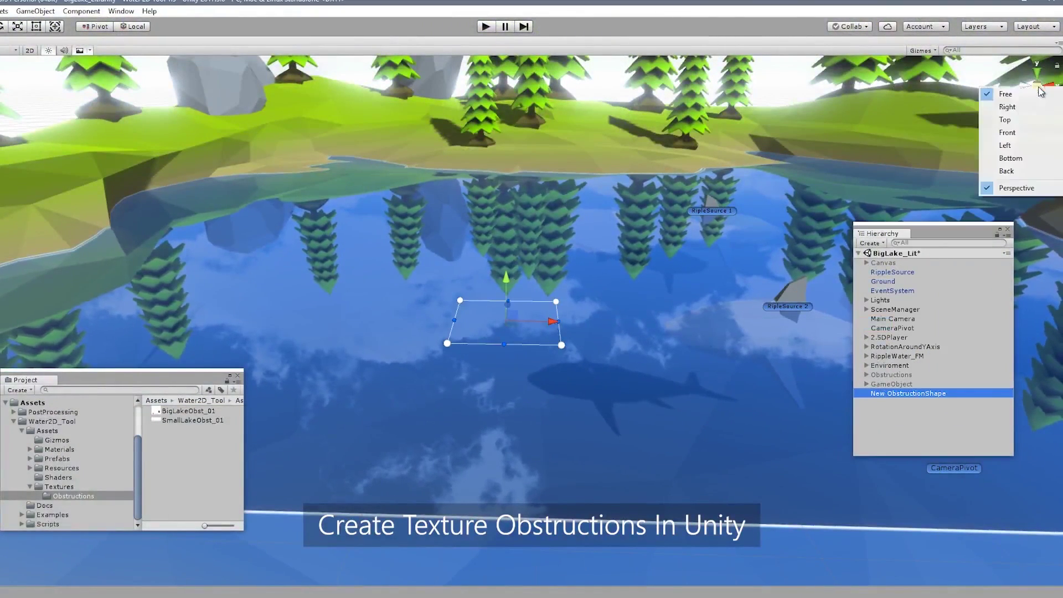
{"action": "left_click", "coordinate": [1007, 121]}
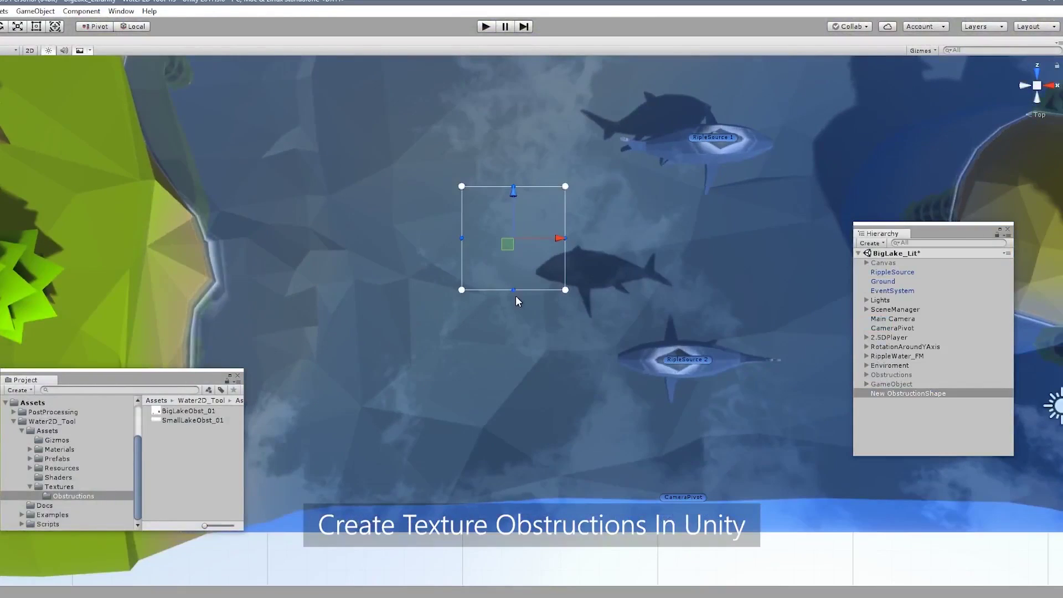
{"action": "left_click_drag", "start_coordinate": [461, 238], "coordinate": [384, 218]}
{"action": "left_click_drag", "start_coordinate": [462, 186], "coordinate": [405, 135]}
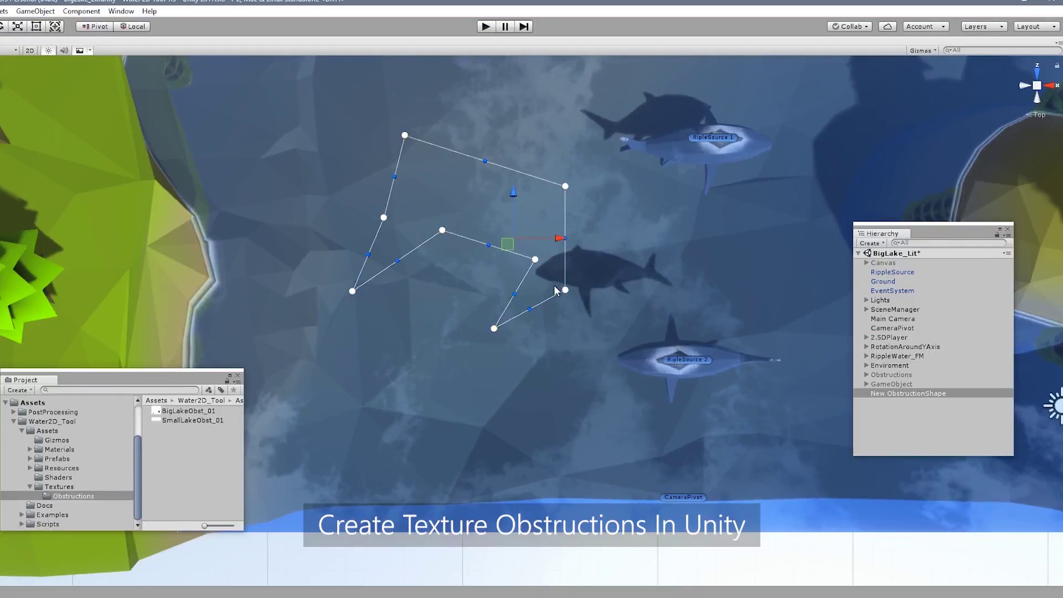
{"action": "key", "text": "ctrl+d"}
{"action": "left_click_drag", "start_coordinate": [560, 244], "coordinate": [807, 271]}
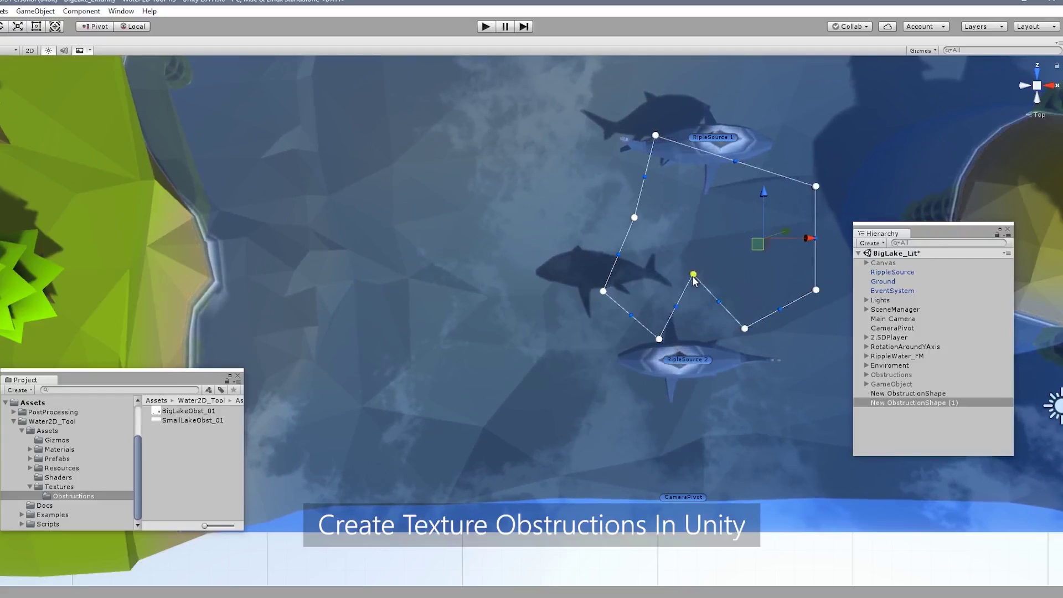
Bake the shapes into the demo obstruction texture with Texture Obstruction Creator and preview it.
{"action": "left_click", "coordinate": [120, 12]}
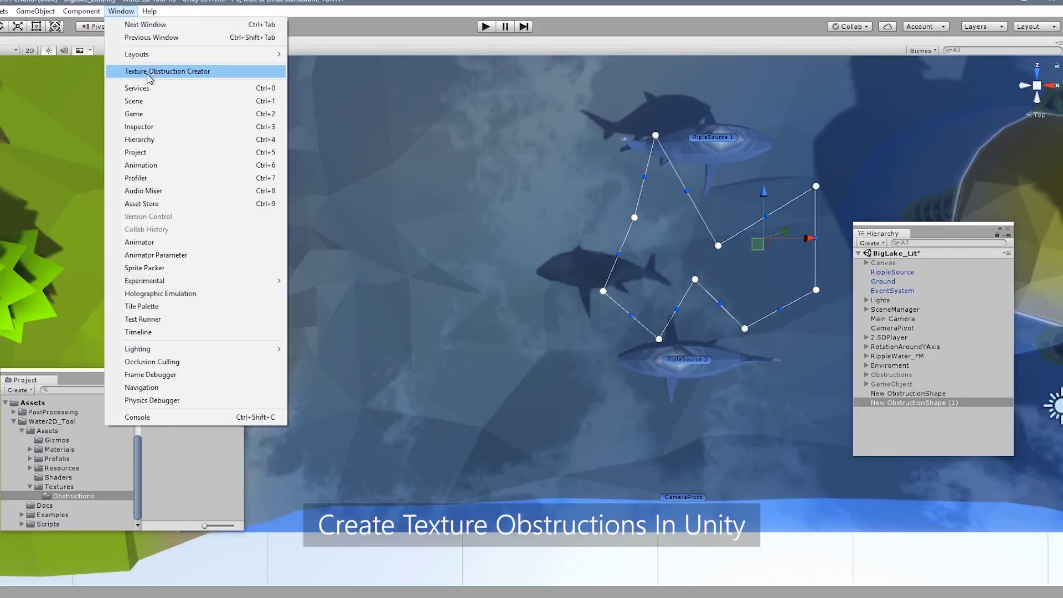
{"action": "left_click", "coordinate": [135, 72]}
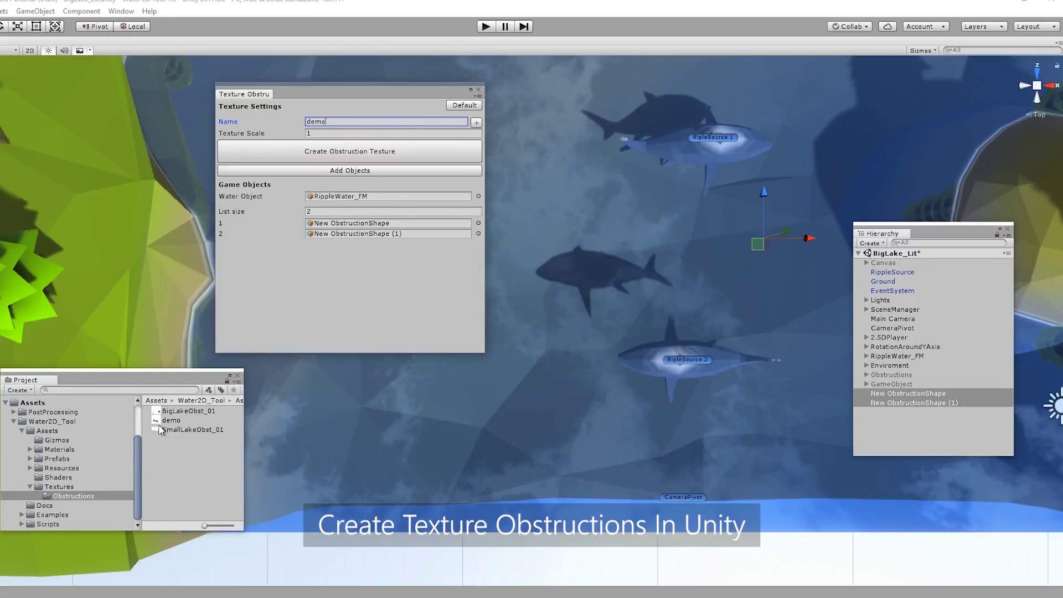
{"action": "double_click", "coordinate": [168, 423]}
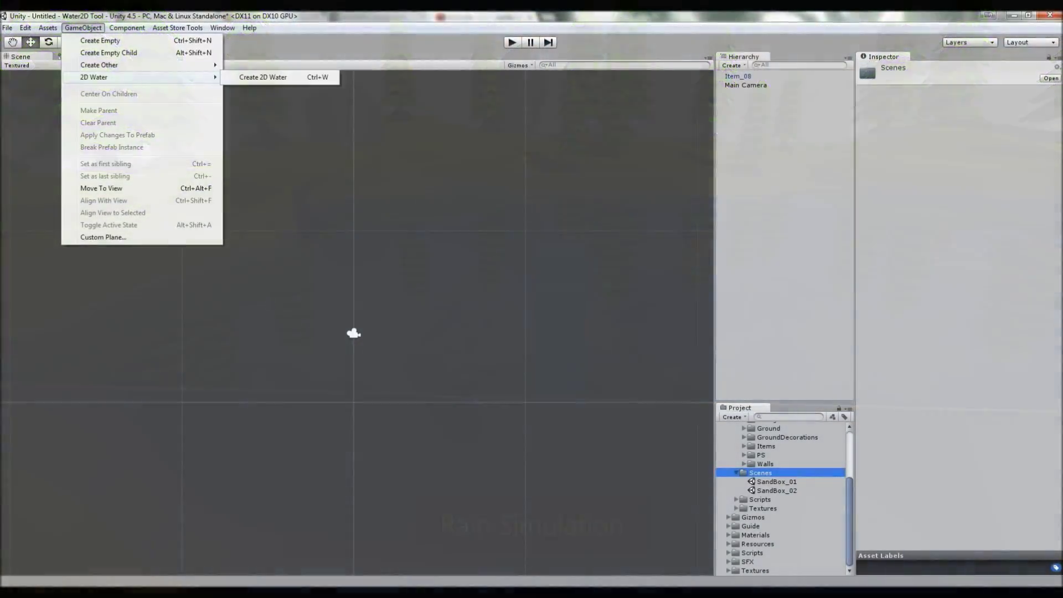
Create a new Water2D body, widen and deepen it, and shift it down-left.
{"action": "left_click", "coordinate": [284, 76]}
{"action": "left_click_drag", "start_coordinate": [442, 323], "coordinate": [585, 323]}
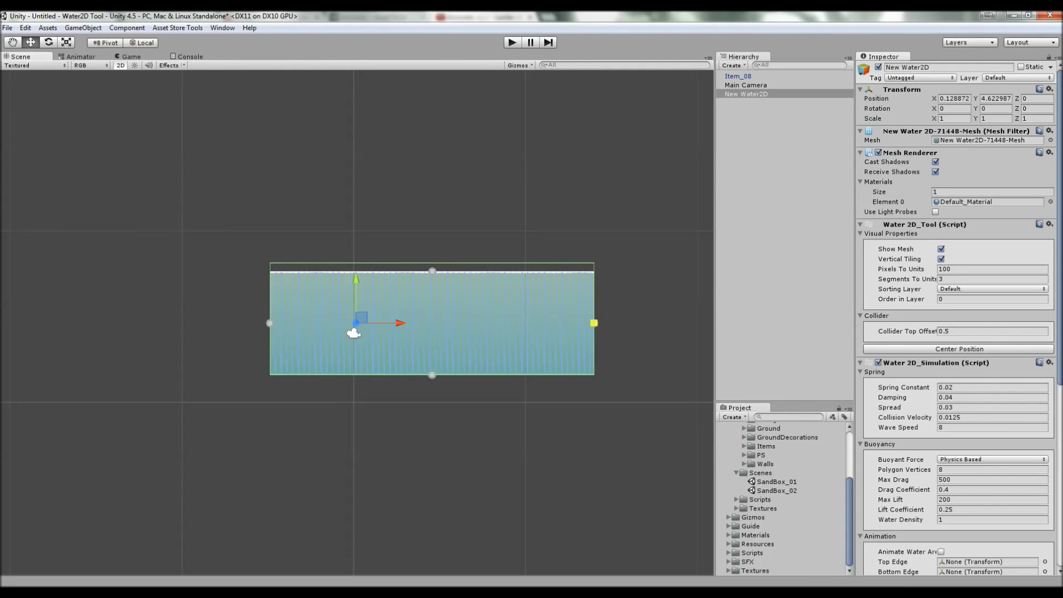
{"action": "left_click_drag", "start_coordinate": [387, 271], "coordinate": [387, 218]}
{"action": "left_click_drag", "start_coordinate": [388, 375], "coordinate": [387, 398]}
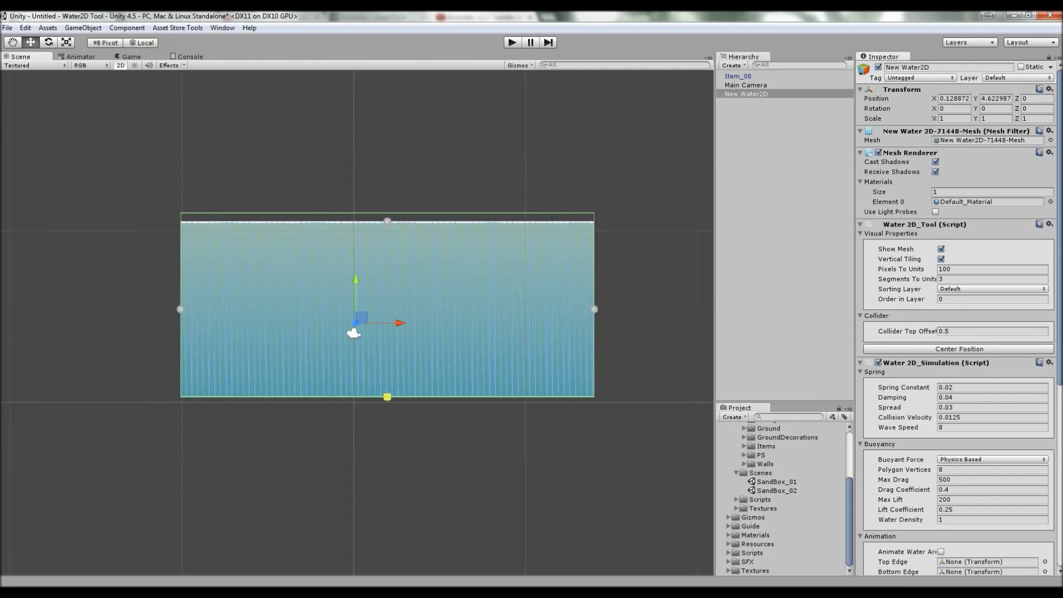
{"action": "left_click_drag", "start_coordinate": [361, 317], "coordinate": [345, 393]}
Select Item_08 and play the scene to test it floating.
{"action": "scroll", "coordinate": [357, 322], "scroll_direction": "down", "scroll_amount": 3}
{"action": "left_click", "coordinate": [683, 316]}
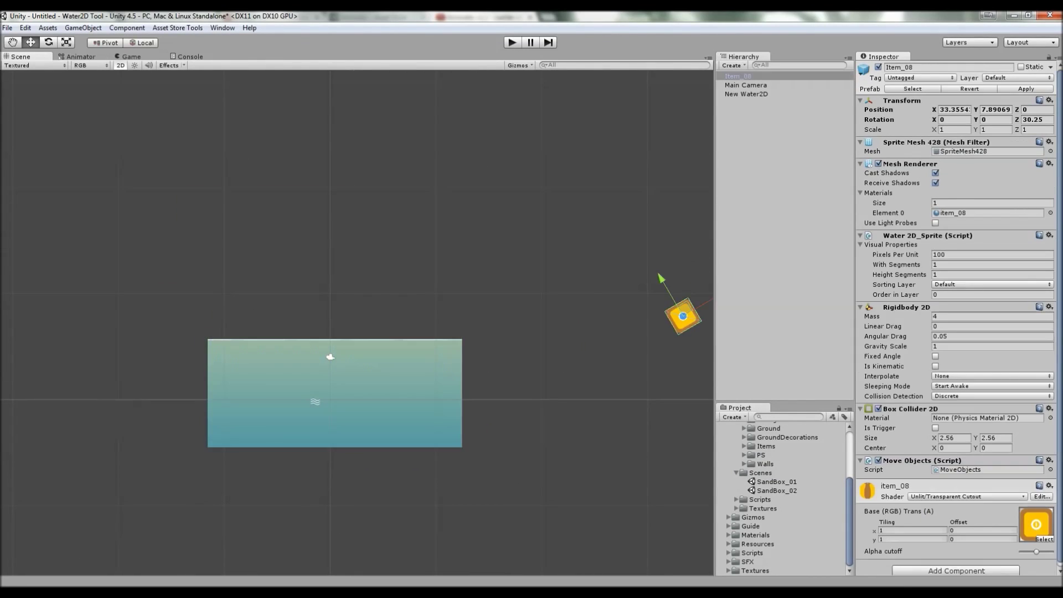
{"action": "key", "text": "ctrl+p"}
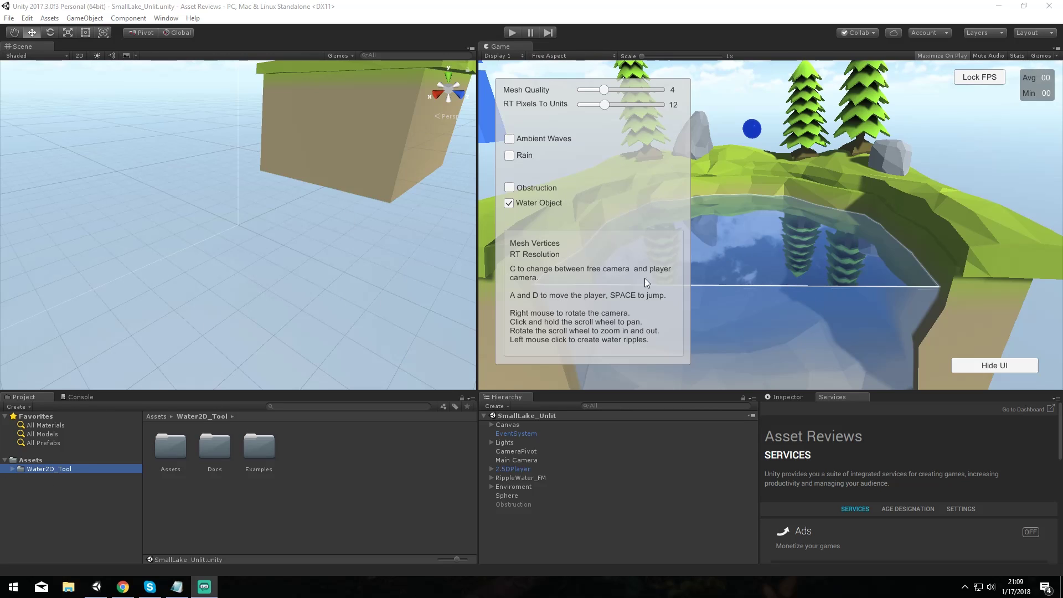
Expand Water2D_Tool, browse Docs, Examples and Assets, and open the Prefabs folder.
{"action": "left_click", "coordinate": [13, 470]}
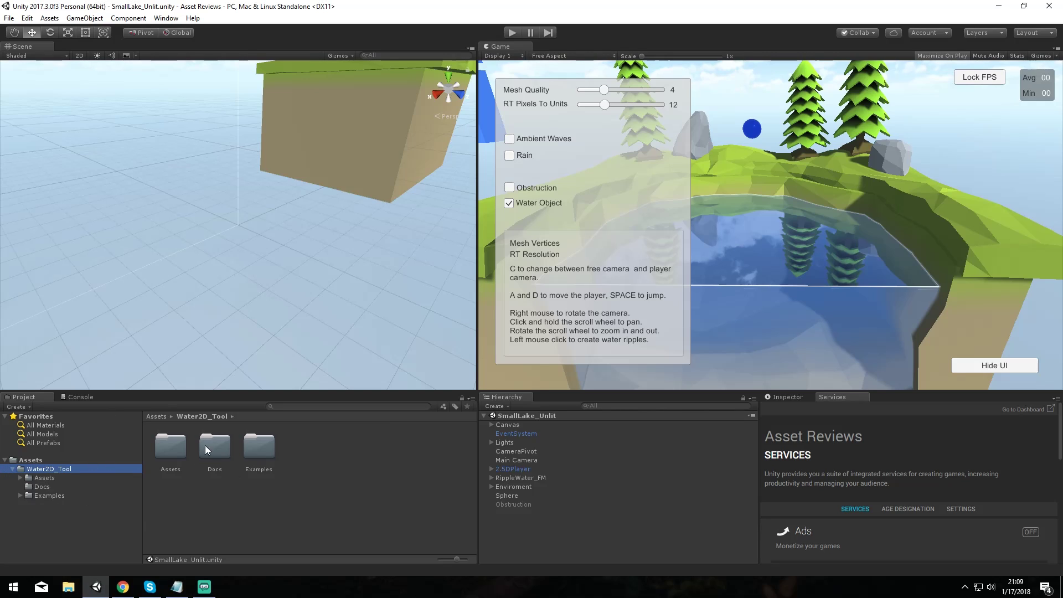
{"action": "left_click", "coordinate": [37, 488]}
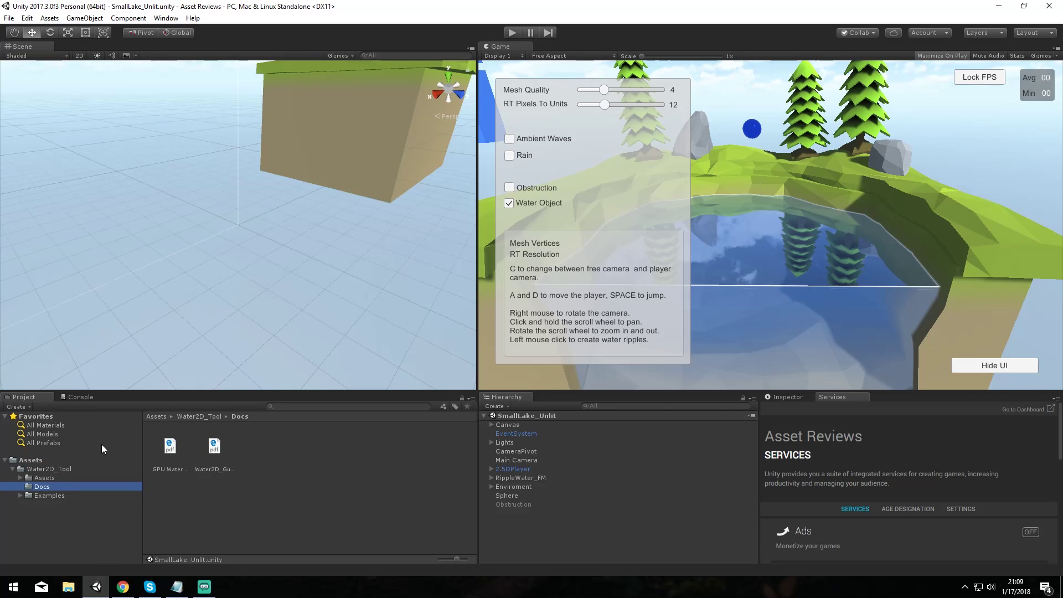
{"action": "left_click", "coordinate": [35, 496]}
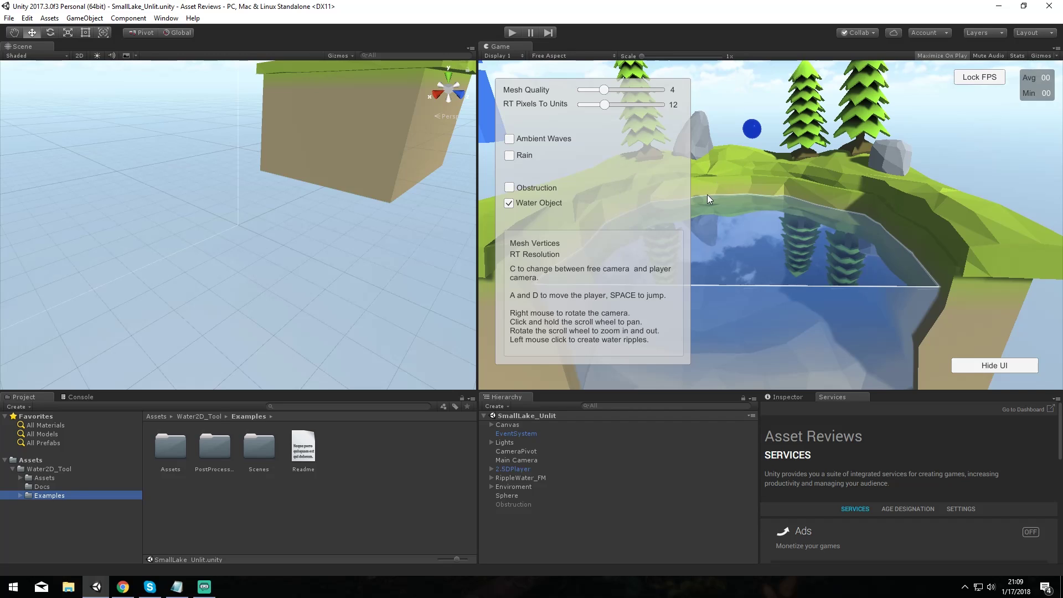
{"action": "left_click", "coordinate": [44, 478]}
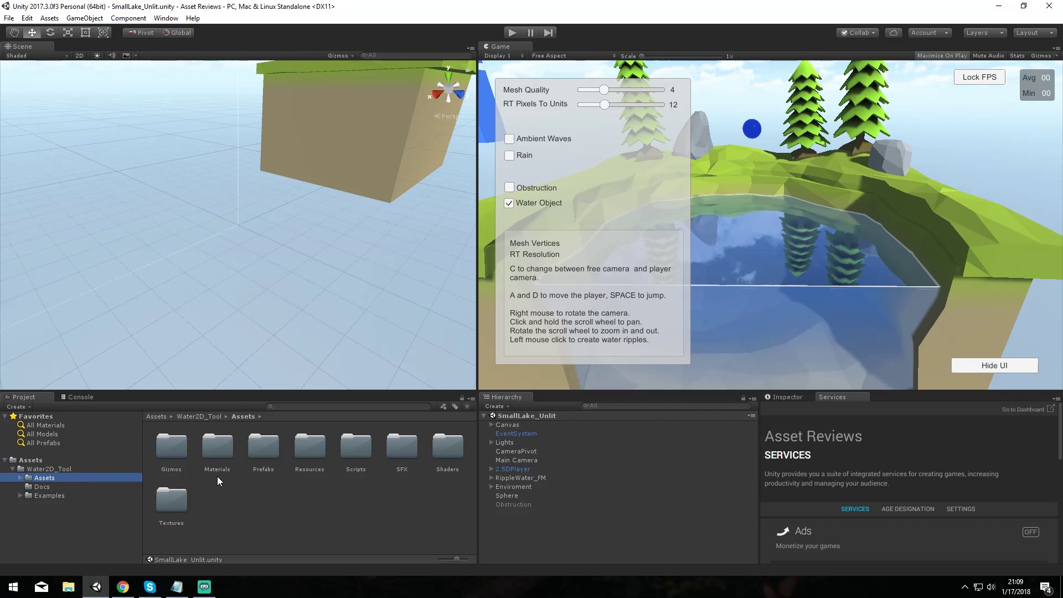
{"action": "double_click", "coordinate": [268, 448]}
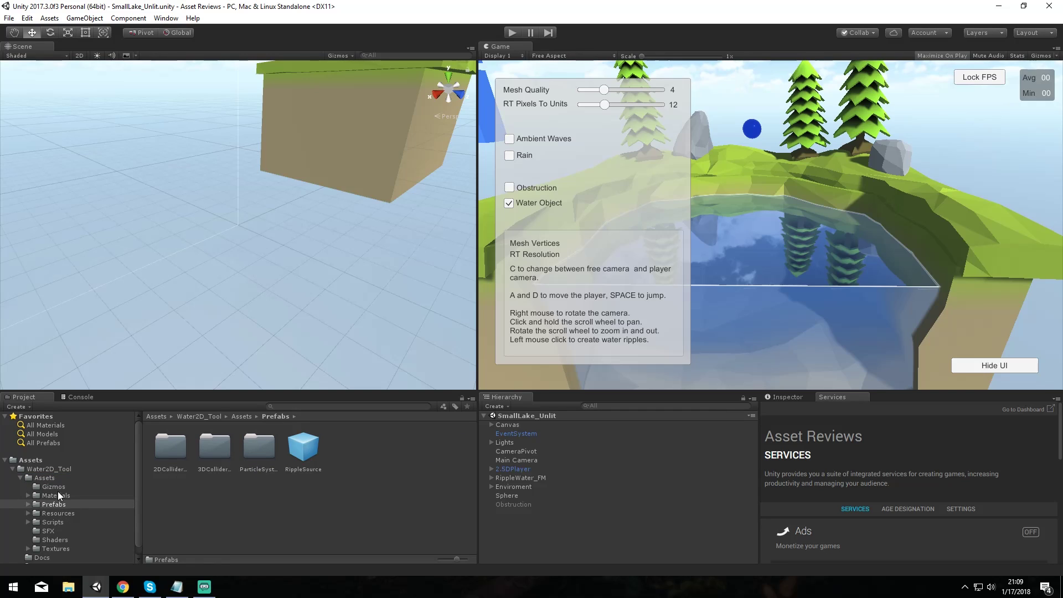
Browse Gizmos, SFX, Shaders and Textures, select water_splash_01, then show the Materials folder.
{"action": "left_click", "coordinate": [58, 487]}
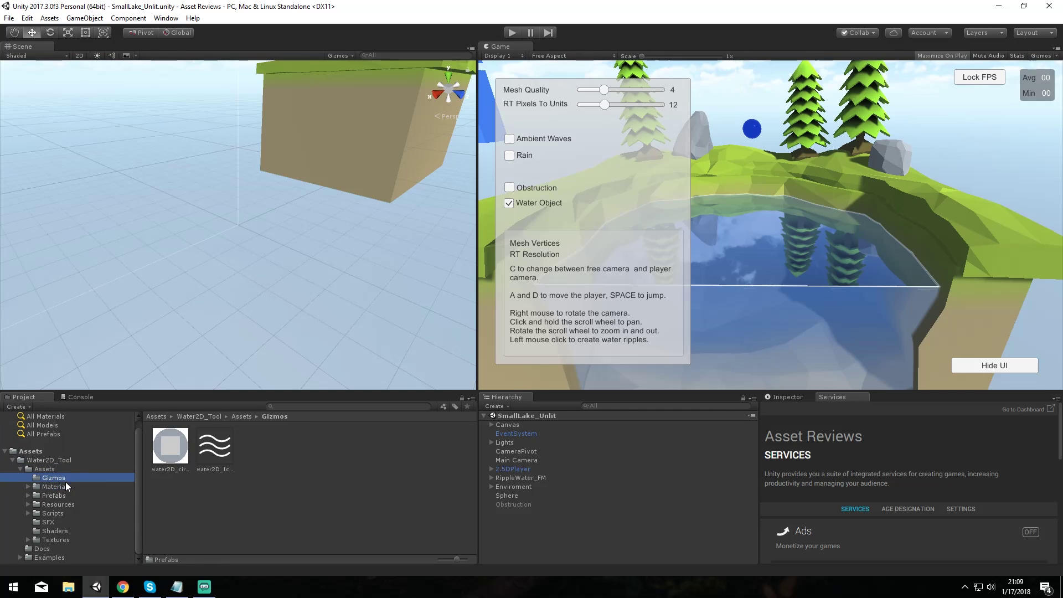
{"action": "left_click", "coordinate": [57, 521]}
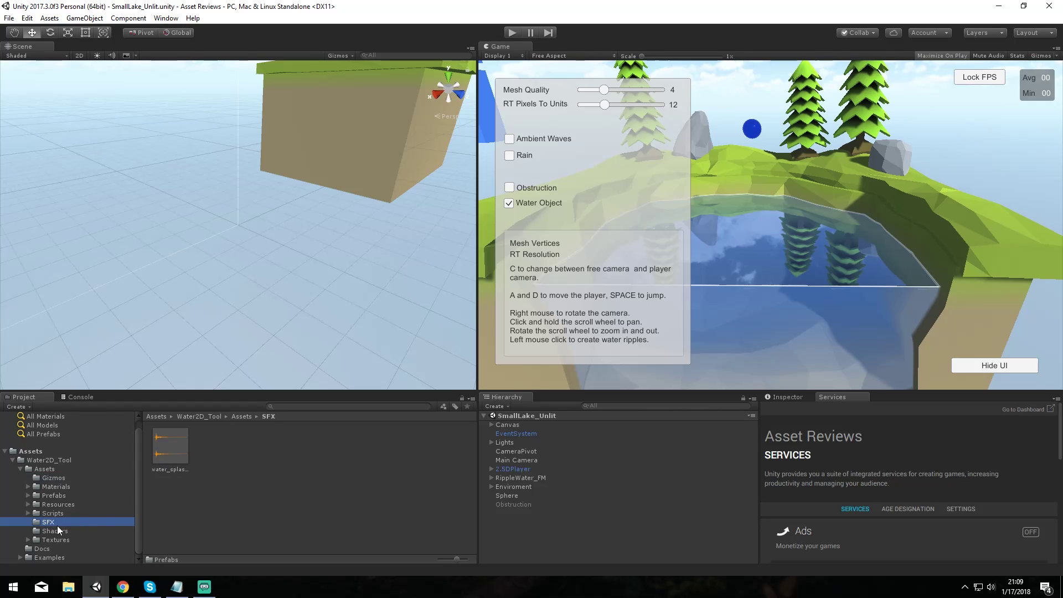
{"action": "left_click", "coordinate": [57, 531]}
{"action": "left_click", "coordinate": [48, 538]}
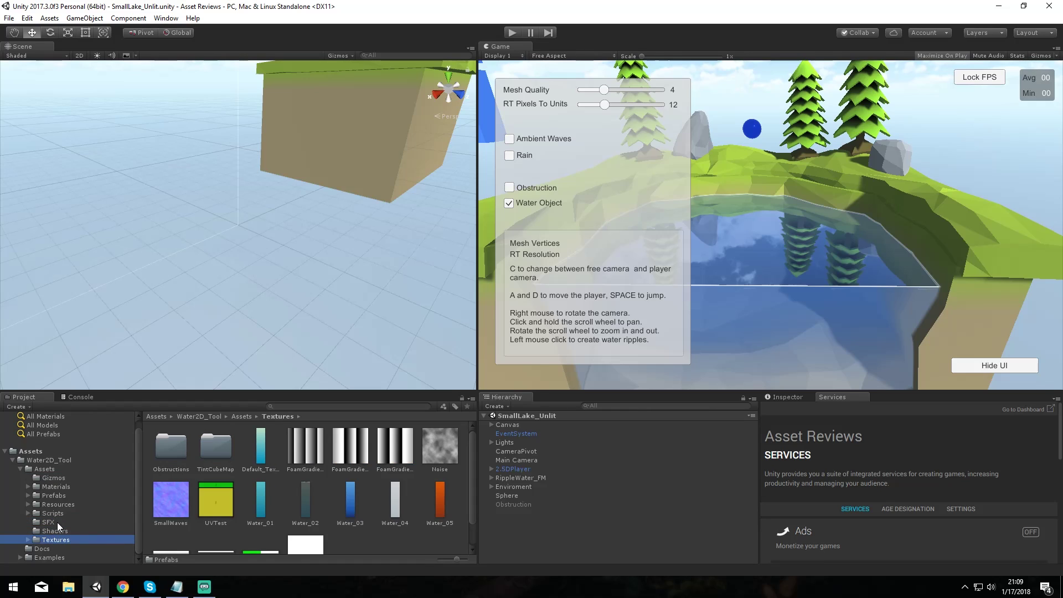
{"action": "left_click", "coordinate": [58, 522]}
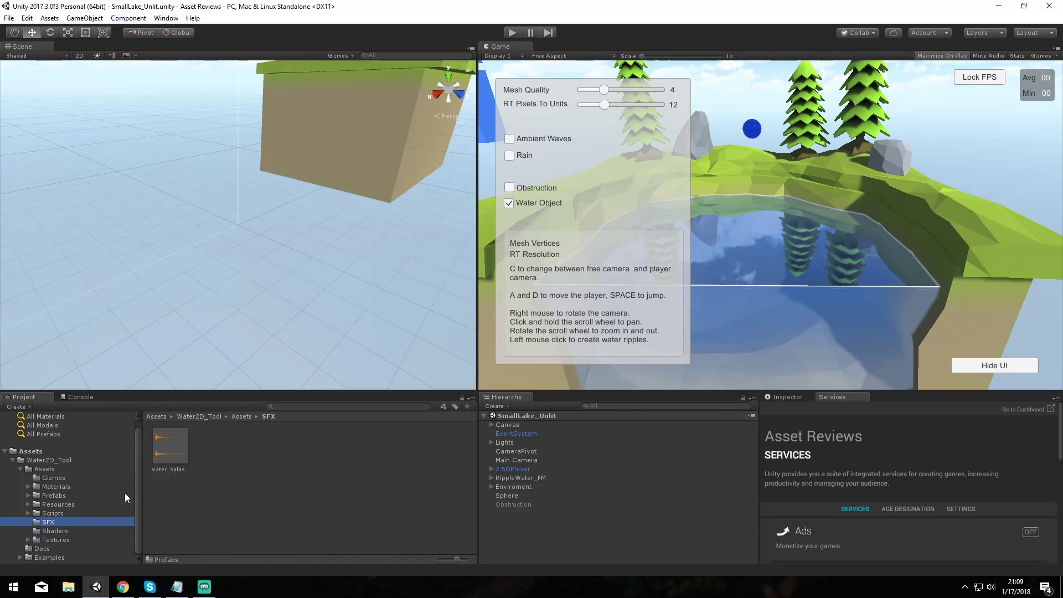
{"action": "left_click", "coordinate": [171, 445]}
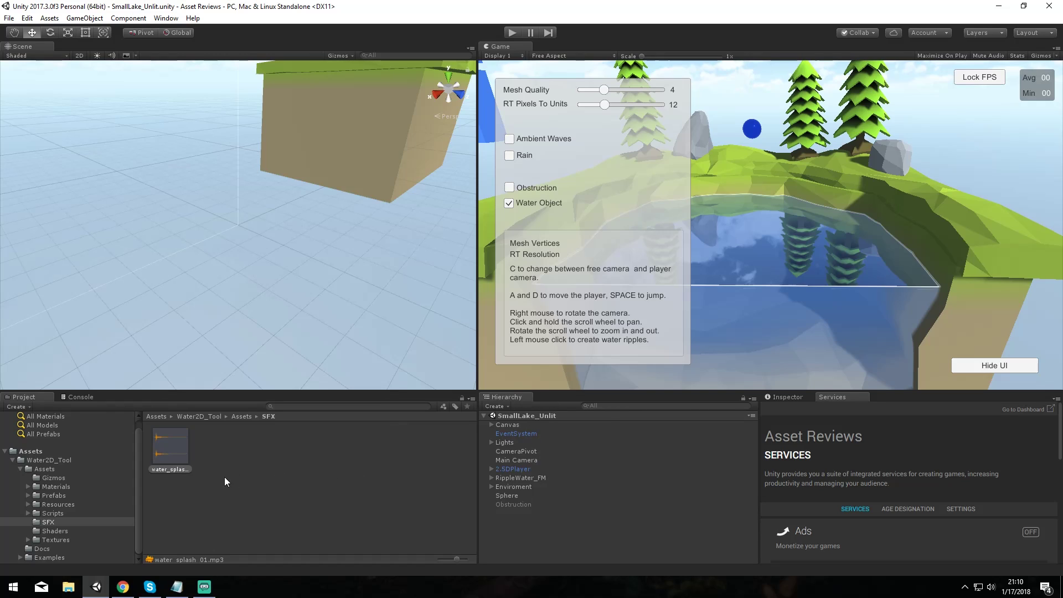
{"action": "left_click", "coordinate": [79, 485]}
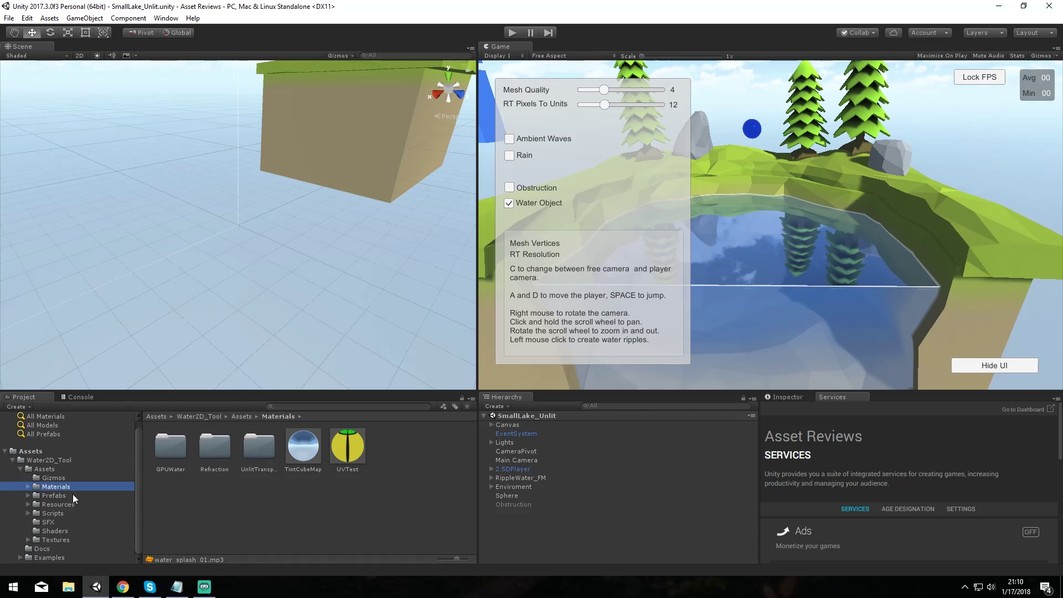
Expand Prefabs, switch between 2DColliderWater and 3DColliderWater, then view the Resources folder.
{"action": "left_click", "coordinate": [52, 497]}
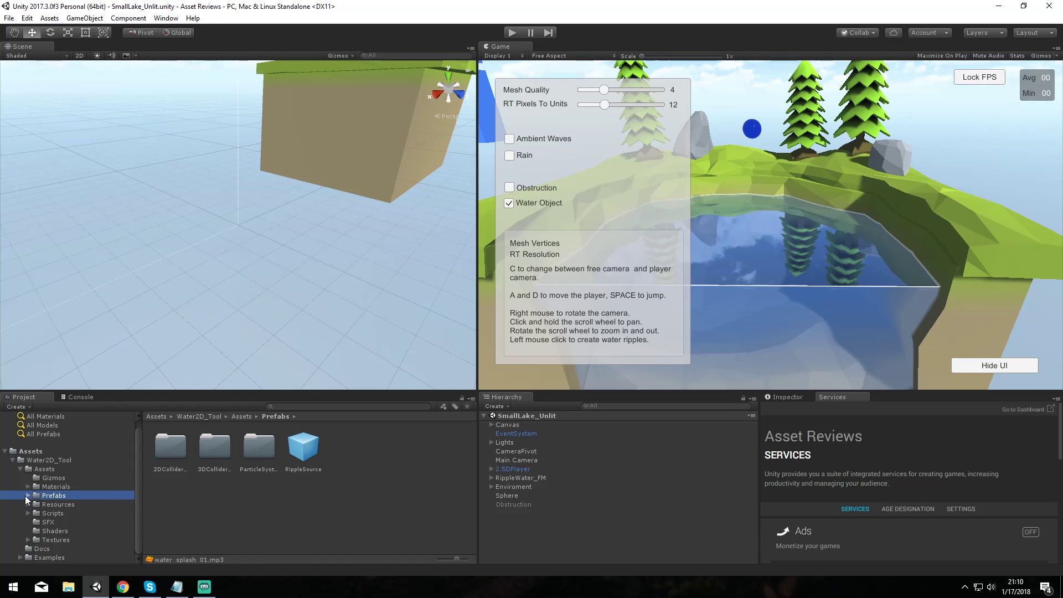
{"action": "left_click", "coordinate": [26, 496]}
{"action": "left_click", "coordinate": [76, 478]}
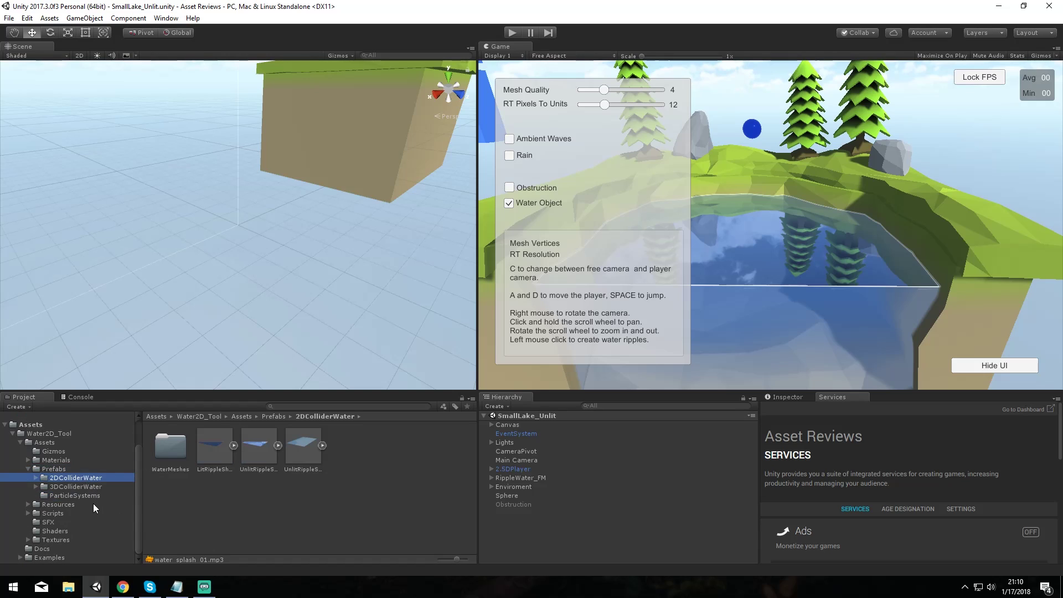
{"action": "left_click", "coordinate": [86, 487]}
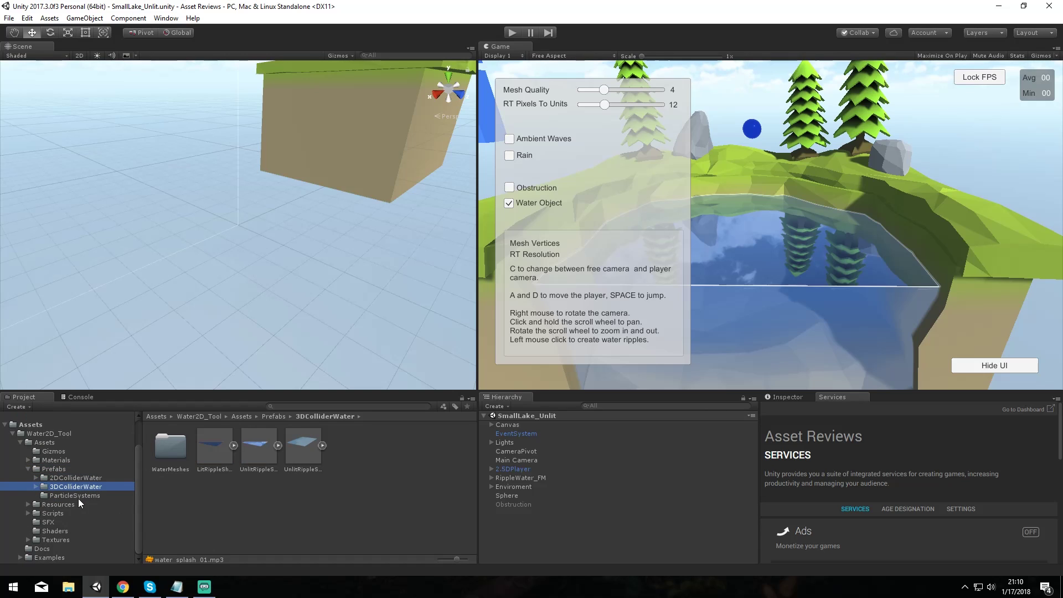
{"action": "left_click", "coordinate": [81, 480]}
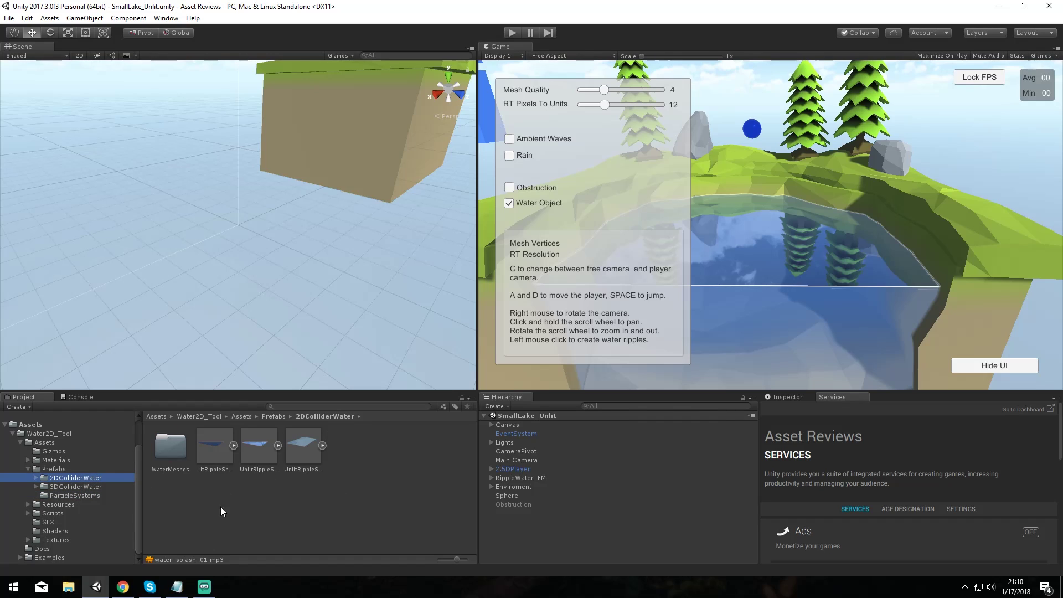
{"action": "left_click", "coordinate": [69, 488]}
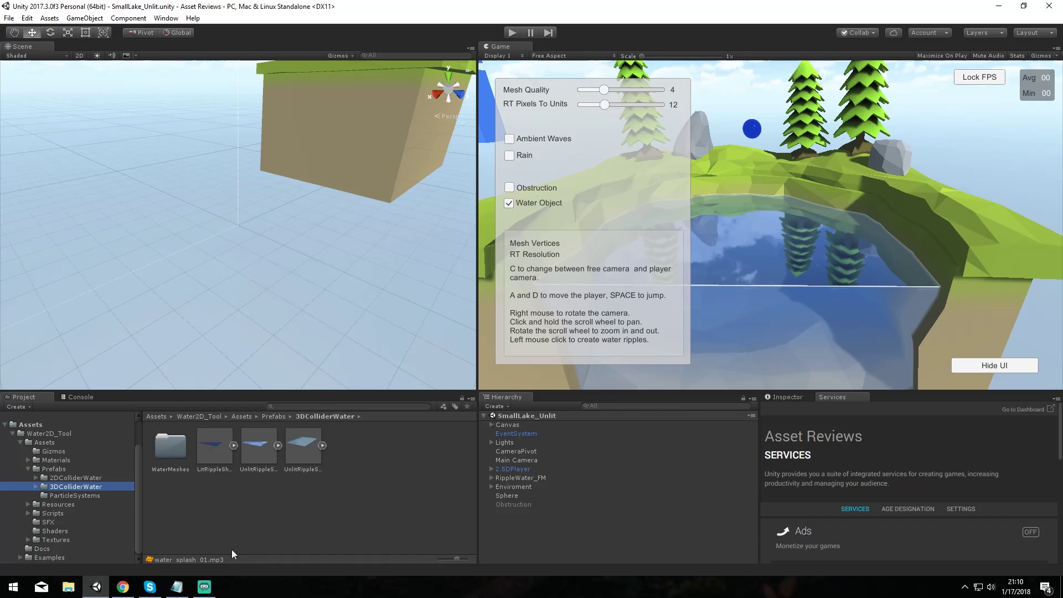
{"action": "left_click", "coordinate": [62, 504]}
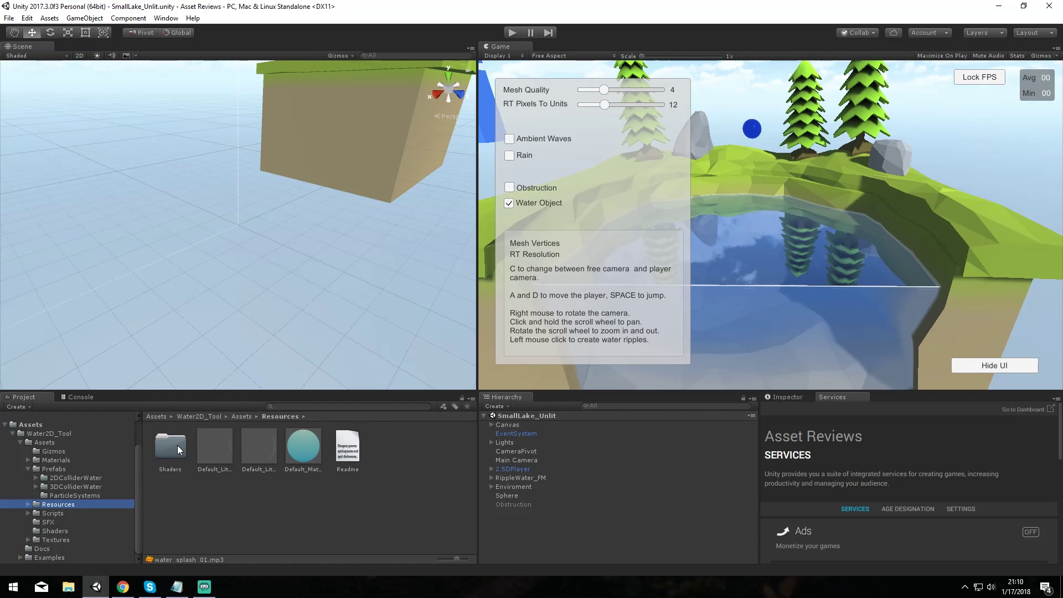
In Scripts, select Water2D_Ripple, Water2D_Simulation, Water2D_Tool, then Water2D_Ripple again.
{"action": "left_click", "coordinate": [56, 514]}
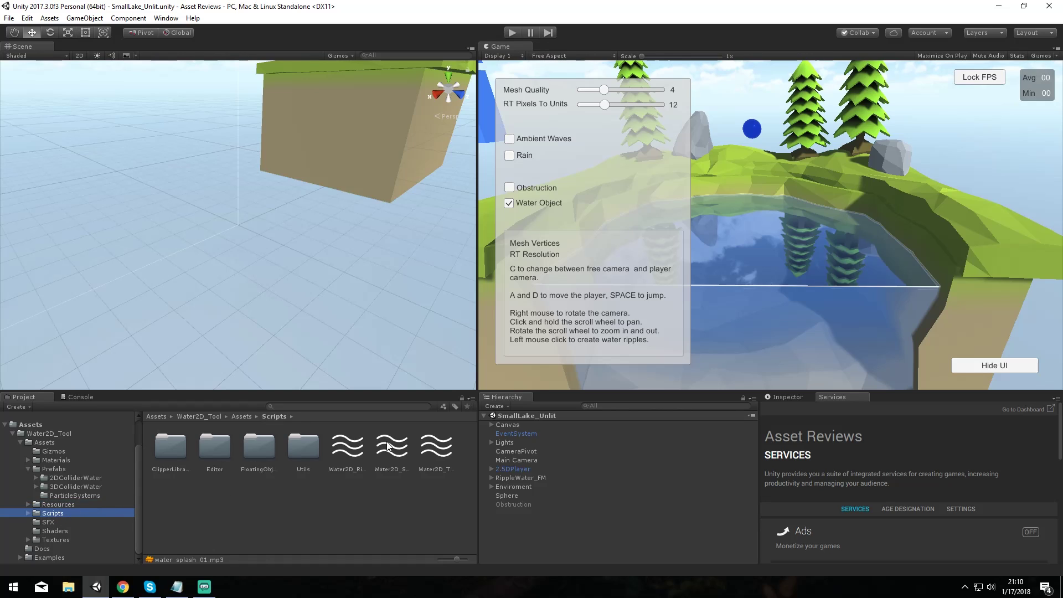
{"action": "left_click", "coordinate": [350, 451]}
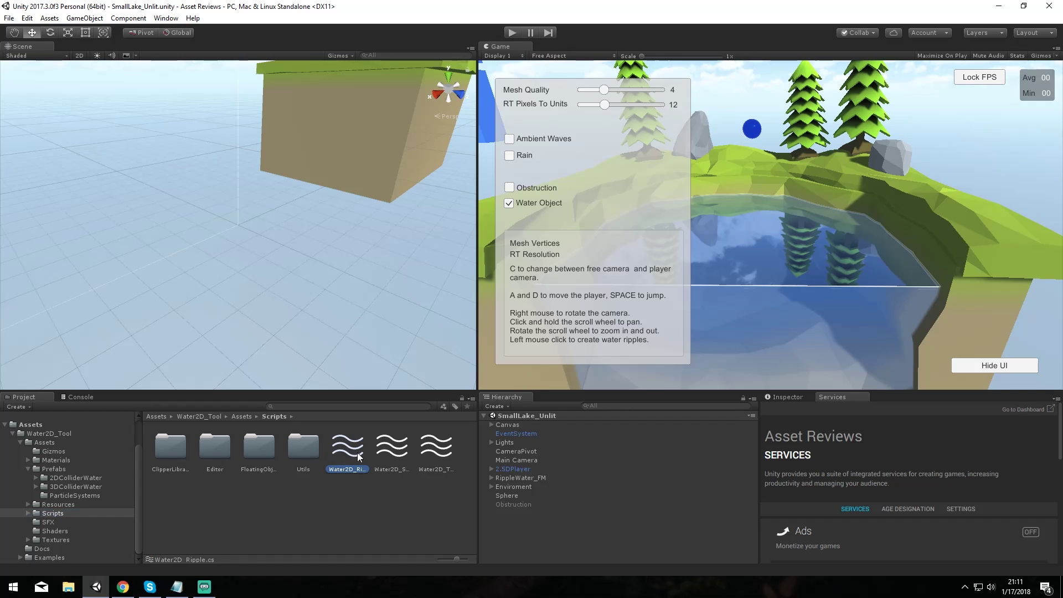
{"action": "left_click", "coordinate": [382, 460]}
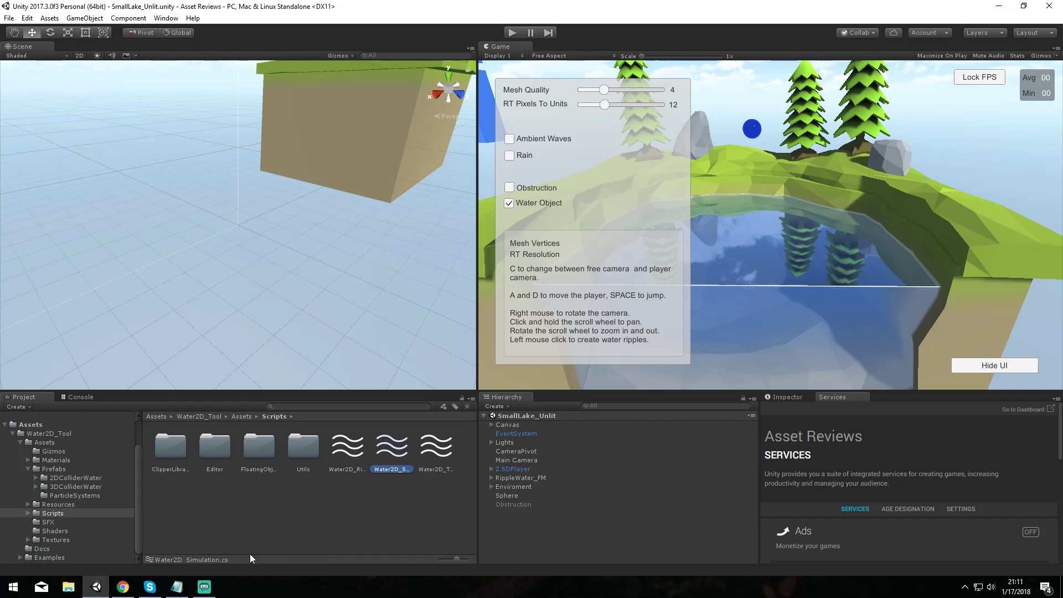
{"action": "left_click", "coordinate": [431, 452]}
{"action": "left_click", "coordinate": [359, 446]}
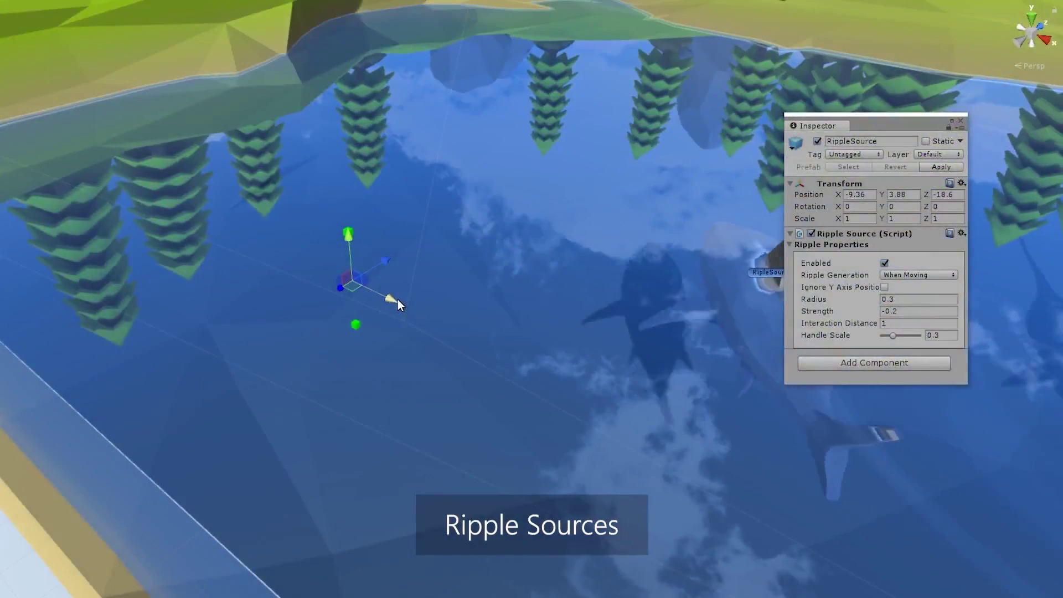
Reposition the ripple source and shrink its radius to about 0.4406.
{"action": "left_click_drag", "start_coordinate": [397, 299], "coordinate": [277, 316]}
{"action": "mouse_move", "coordinate": [385, 297]}
{"action": "left_mouse_down"}
{"action": "mouse_move", "coordinate": [180, 179]}
{"action": "mouse_move", "coordinate": [604, 340]}
{"action": "mouse_move", "coordinate": [246, 208]}
{"action": "mouse_move", "coordinate": [395, 299]}
{"action": "left_mouse_up"}
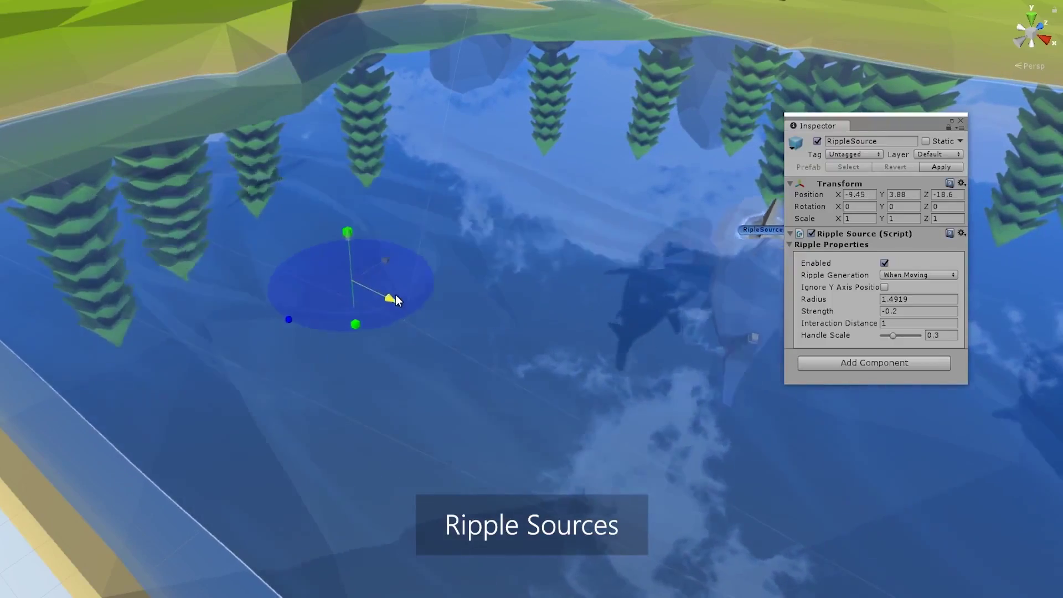
{"action": "left_click_drag", "start_coordinate": [302, 326], "coordinate": [390, 302]}
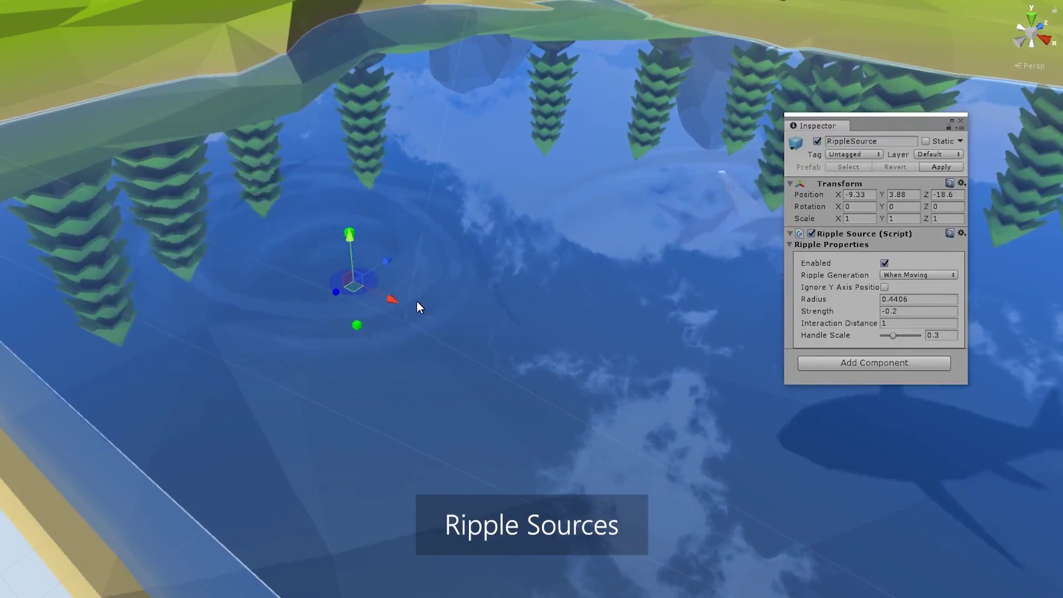
Switch Ripple Generation from Random Interval to Fixed Interval, then move the source left and up.
{"action": "left_click", "coordinate": [915, 305]}
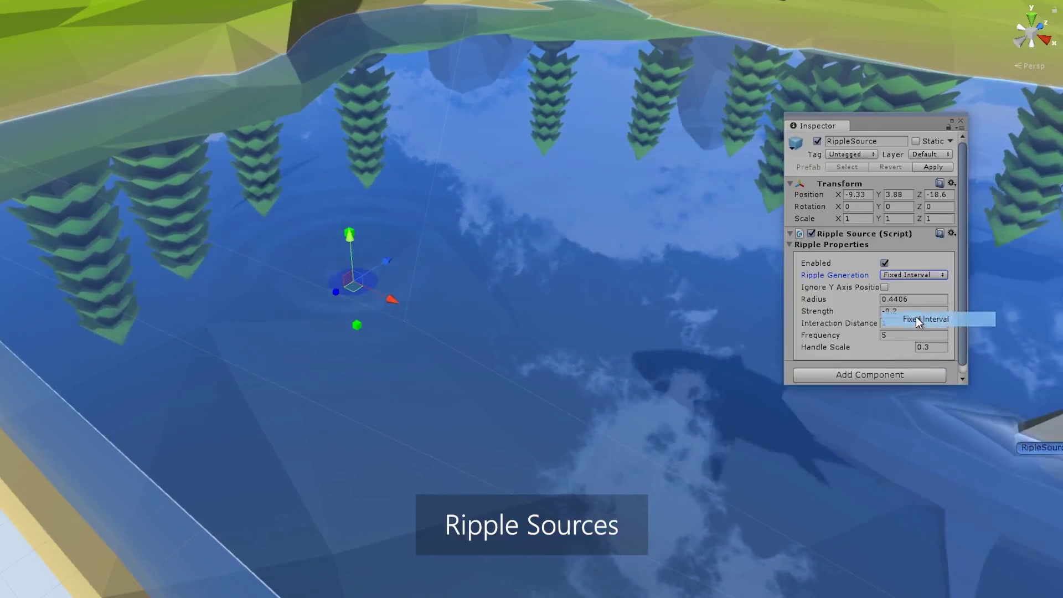
{"action": "left_click", "coordinate": [919, 318]}
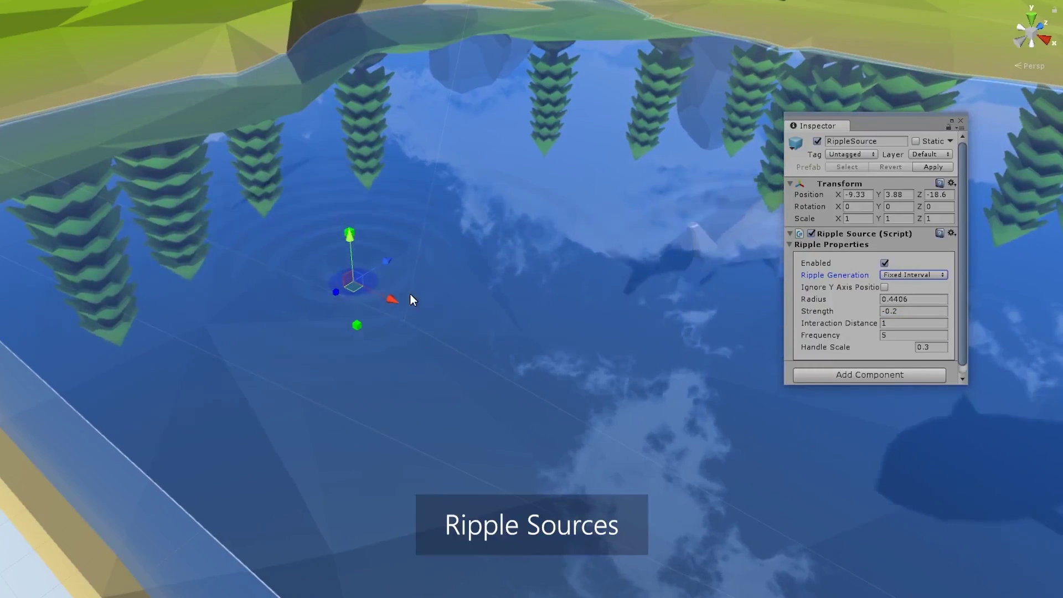
{"action": "mouse_move", "coordinate": [390, 299]}
{"action": "left_mouse_down"}
{"action": "mouse_move", "coordinate": [218, 201]}
{"action": "mouse_move", "coordinate": [402, 313]}
{"action": "left_mouse_up"}
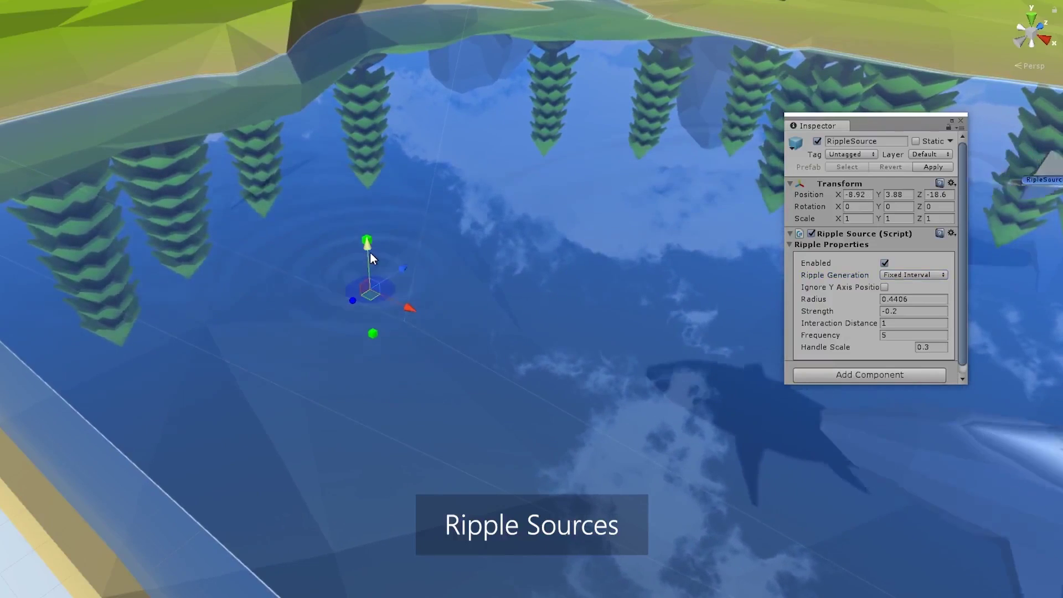
{"action": "left_click_drag", "start_coordinate": [370, 254], "coordinate": [361, 235]}
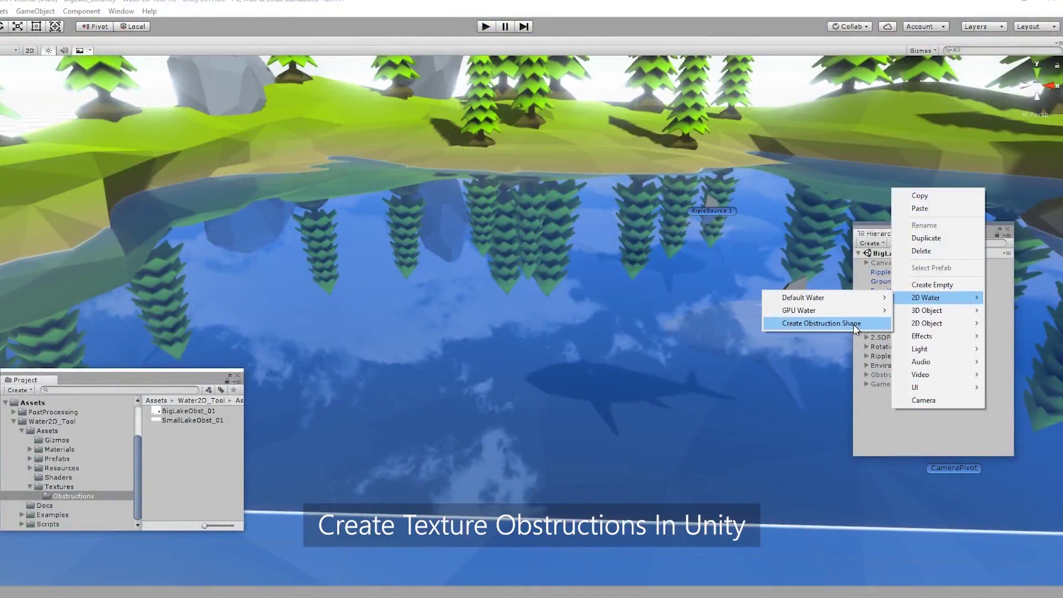
Add an obstruction shape, generate the demo obstruction texture, and open demo.png.
{"action": "left_click", "coordinate": [853, 324]}
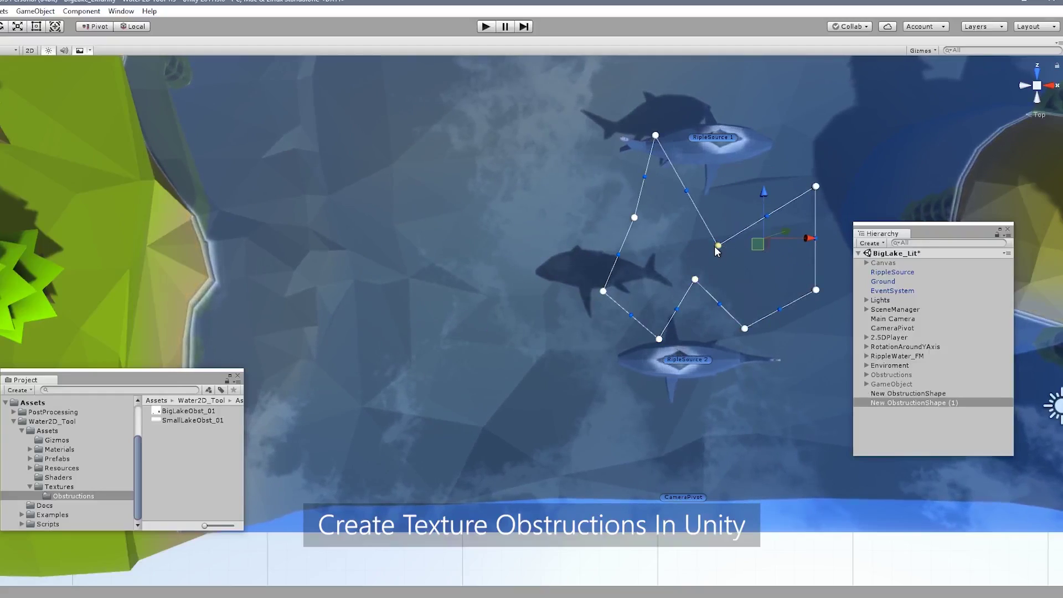
{"action": "left_click", "coordinate": [122, 11]}
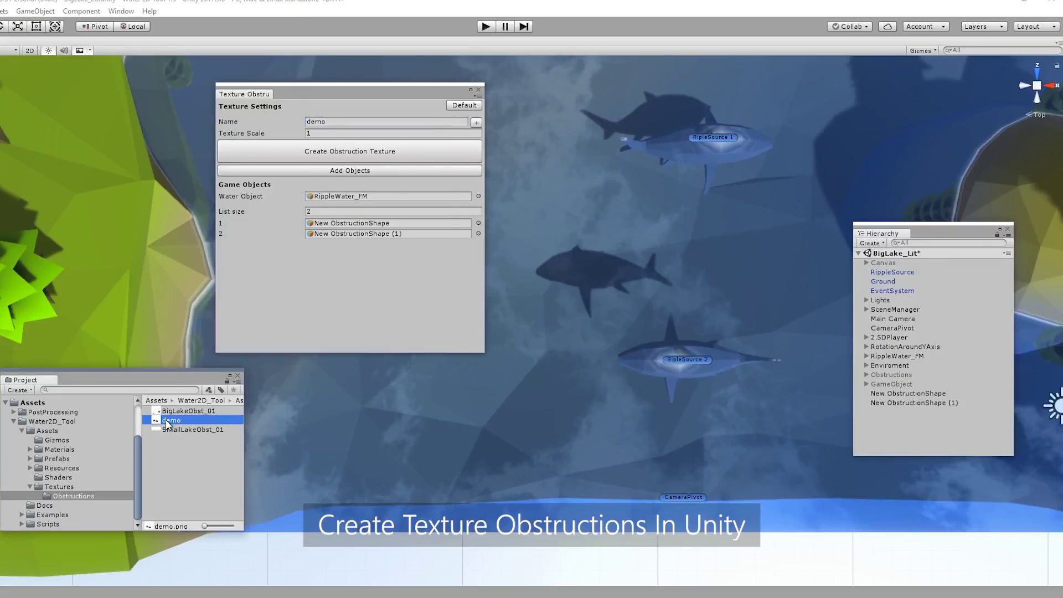
{"action": "double_click", "coordinate": [166, 424]}
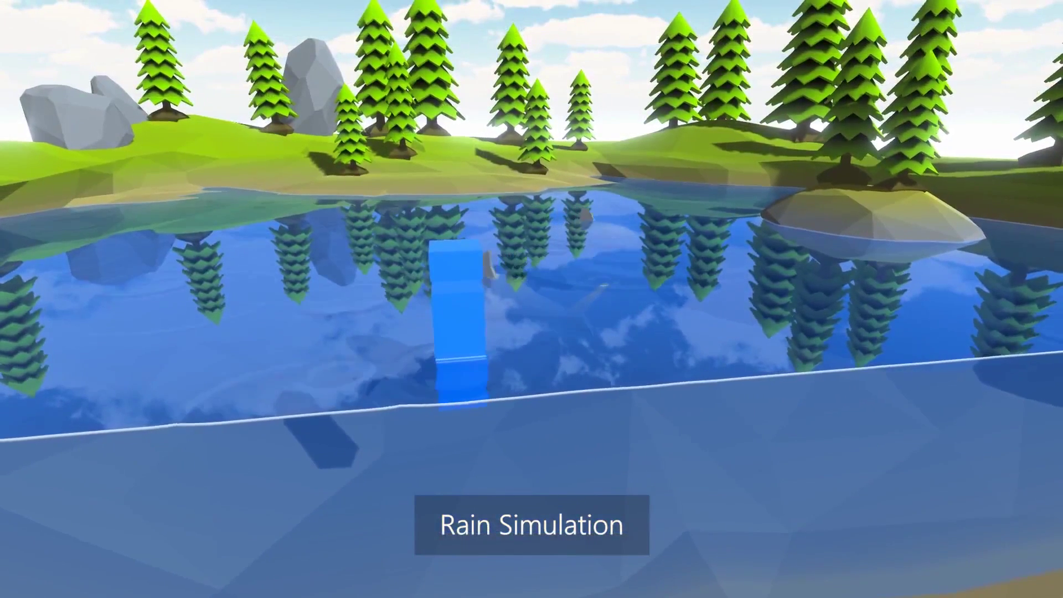